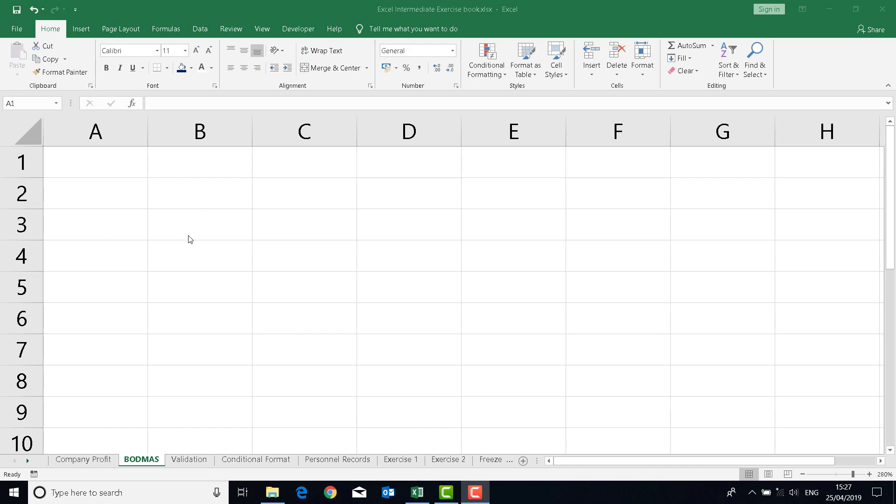
# Enter 12 in cell A1 and 10 in cell A2.
pyautogui.click(125, 170)
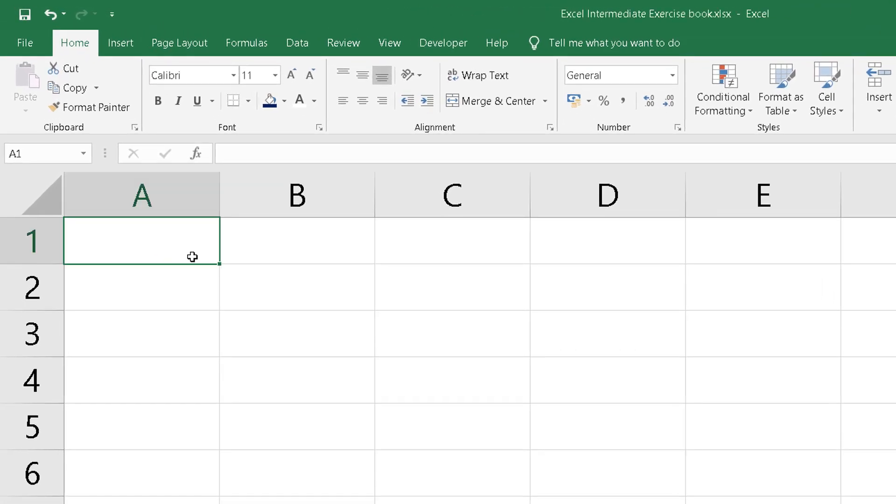
pyautogui.write('12')
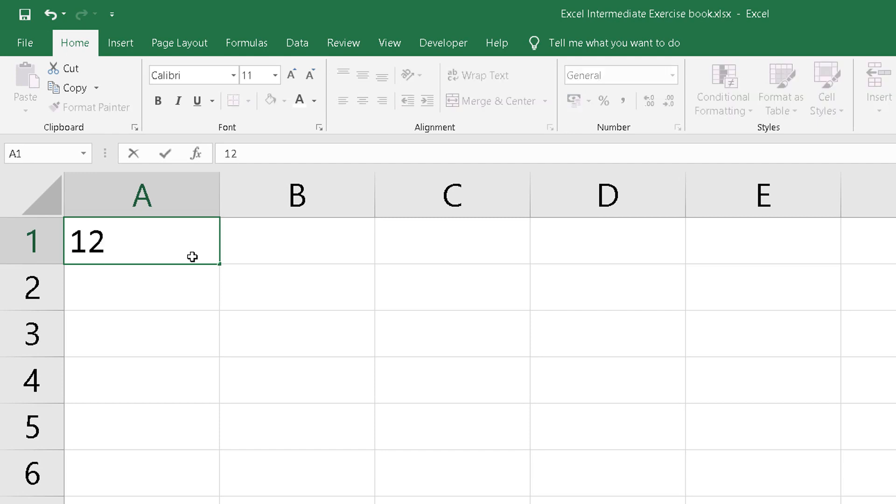
pyautogui.press('Return')
pyautogui.write('10')
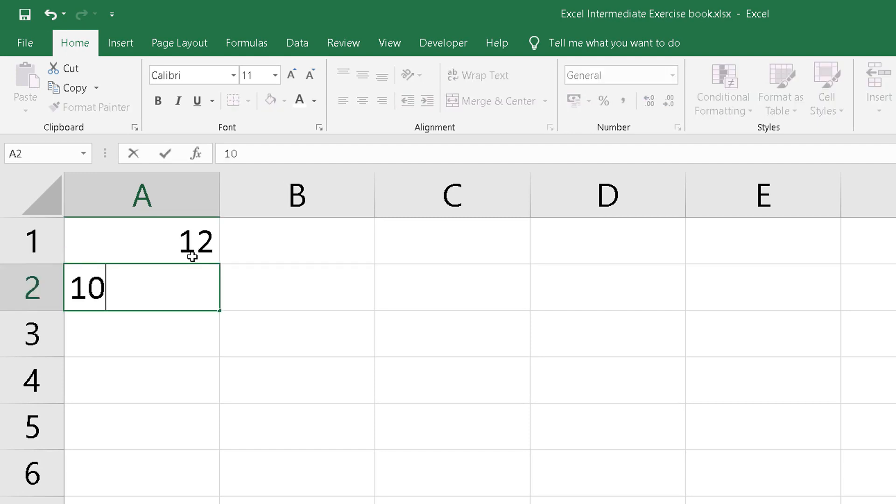
pyautogui.press('Return')
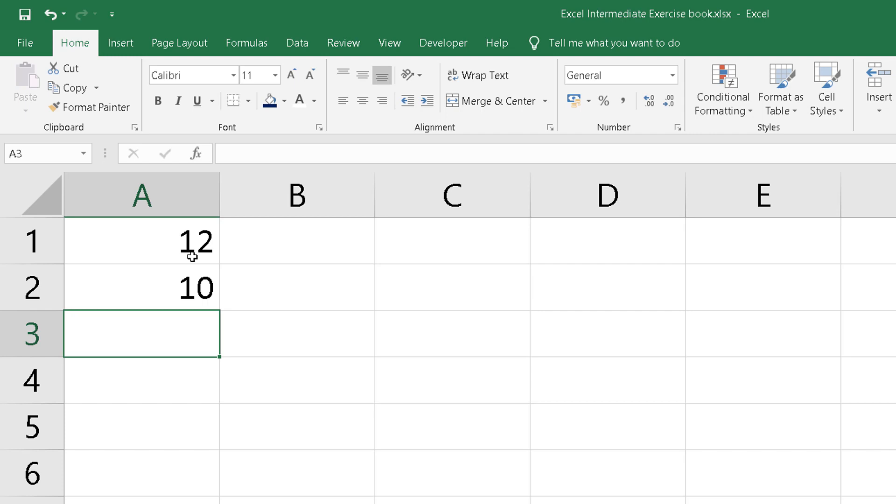
# Add the two numbers as typed constants in cell A3 with the formula =12+10.
pyautogui.write('=')
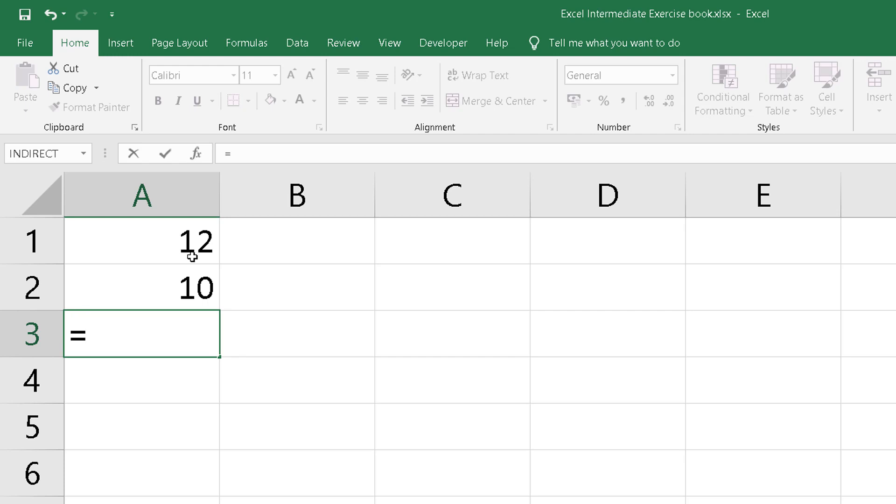
pyautogui.write('12+')
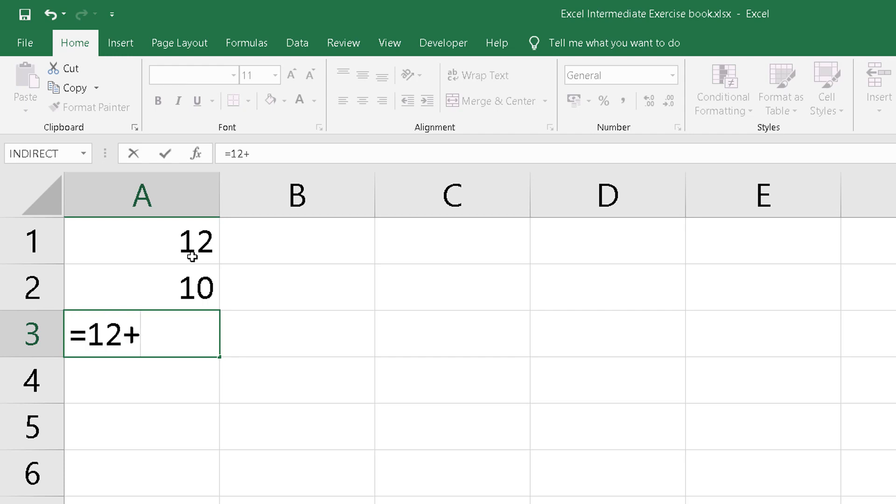
pyautogui.write('10')
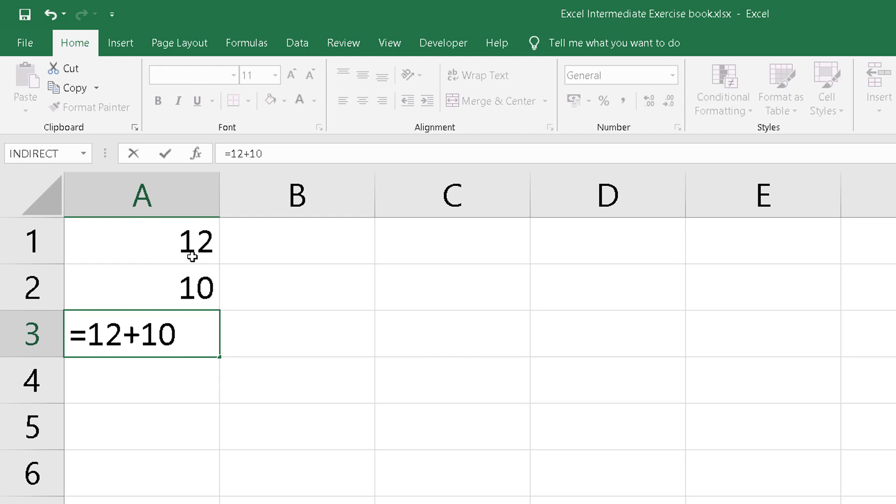
pyautogui.press('Return')
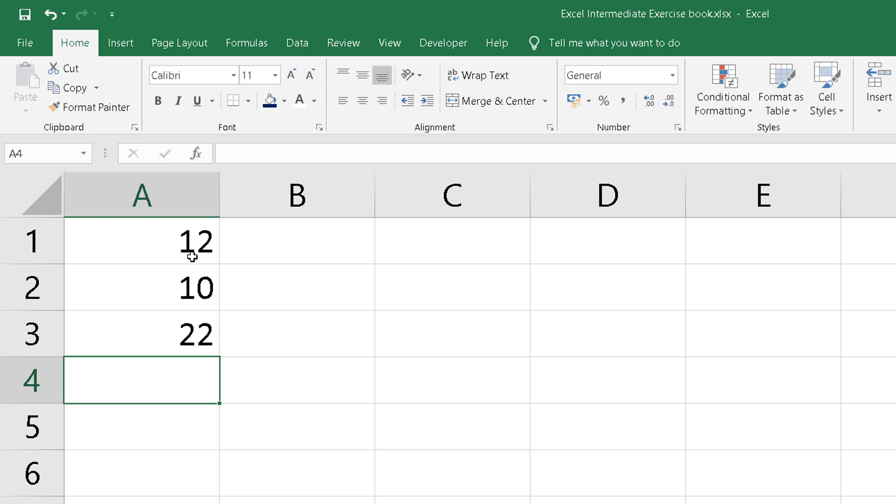
# Try 13 in cell A1, and undo both that change and the constant-based formula in A3.
pyautogui.click(187, 241)
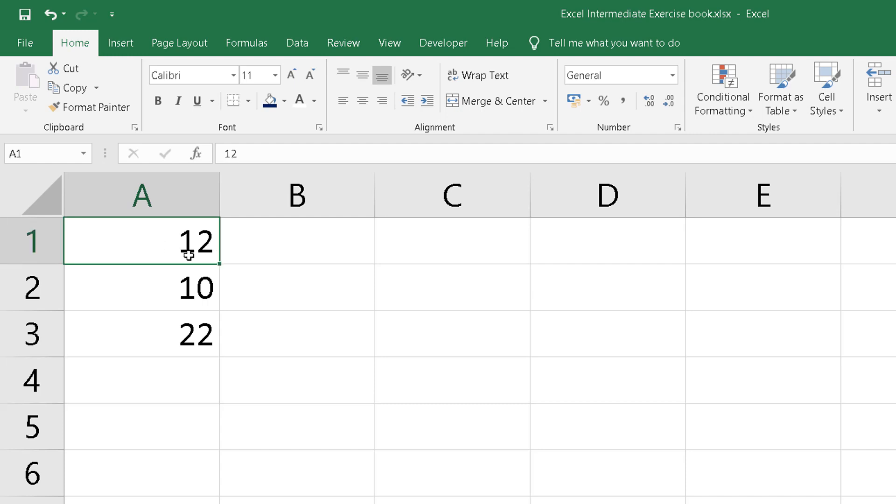
pyautogui.write('13')
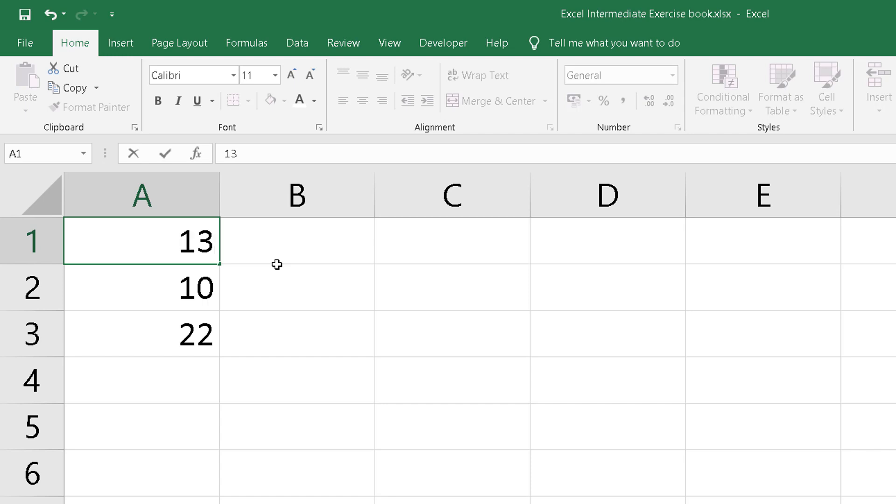
pyautogui.press('Return')
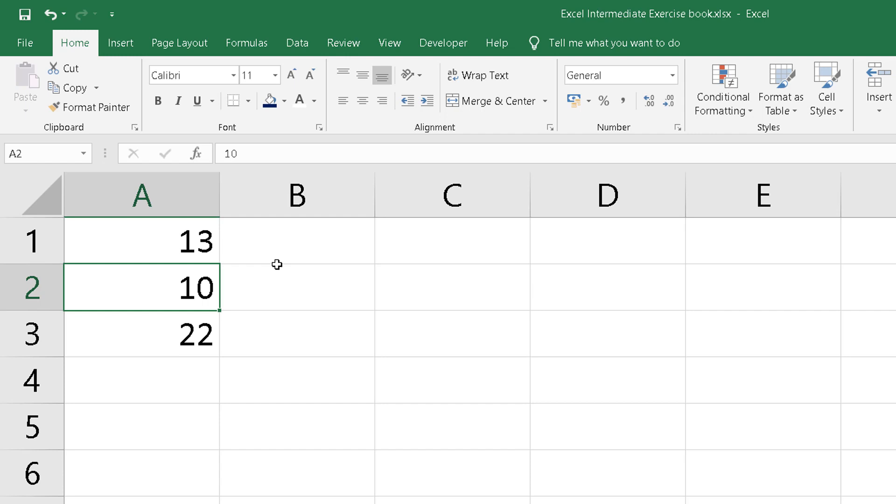
pyautogui.hotkey('ctrl', 'z')
pyautogui.hotkey('ctrl', 'z')
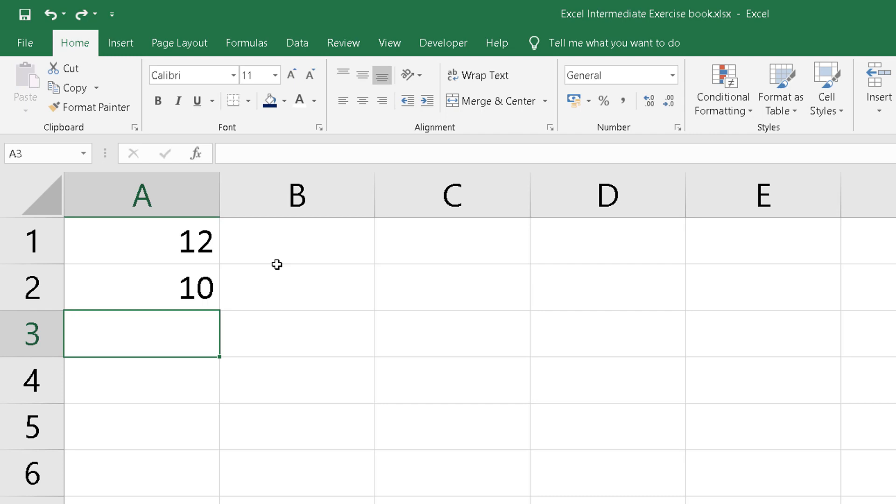
# Add the two numbers in cell A3 by writing out the cell references as =a1+a2.
pyautogui.write('=')
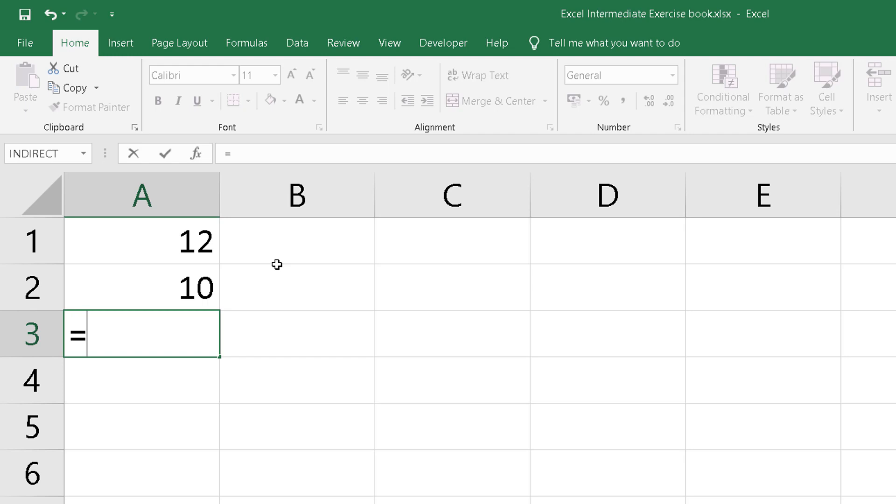
pyautogui.write('a')
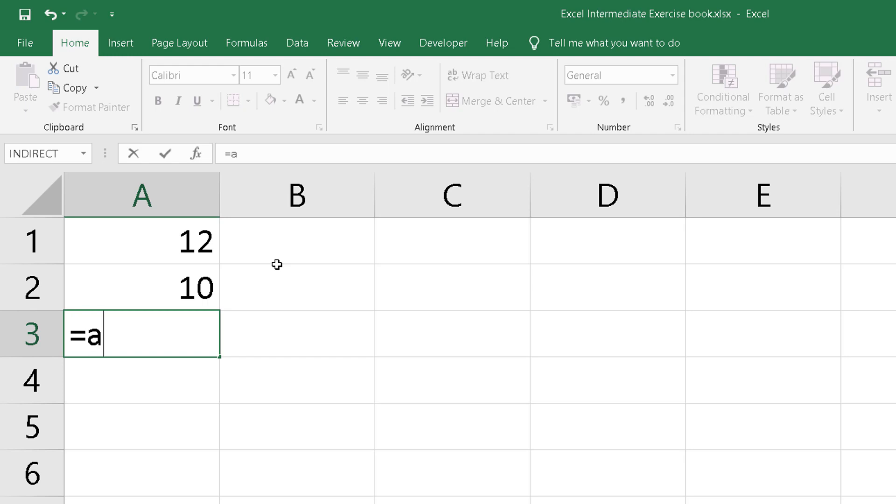
pyautogui.write('1')
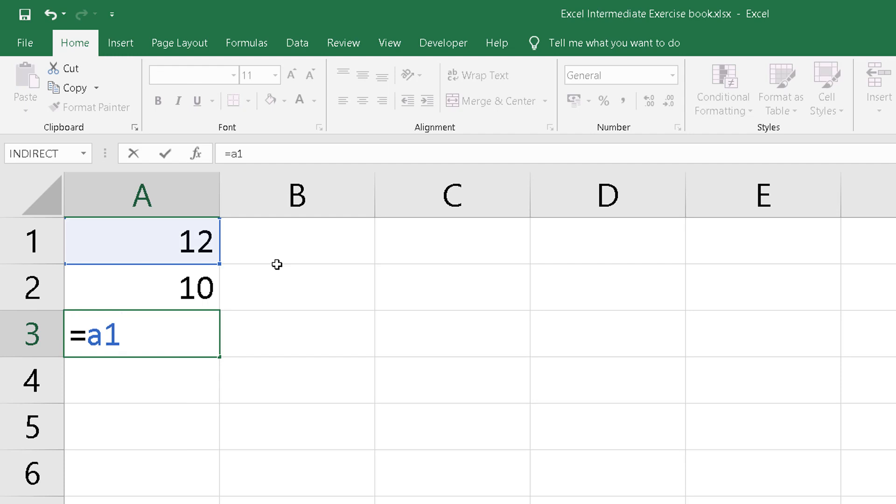
pyautogui.write('+a2')
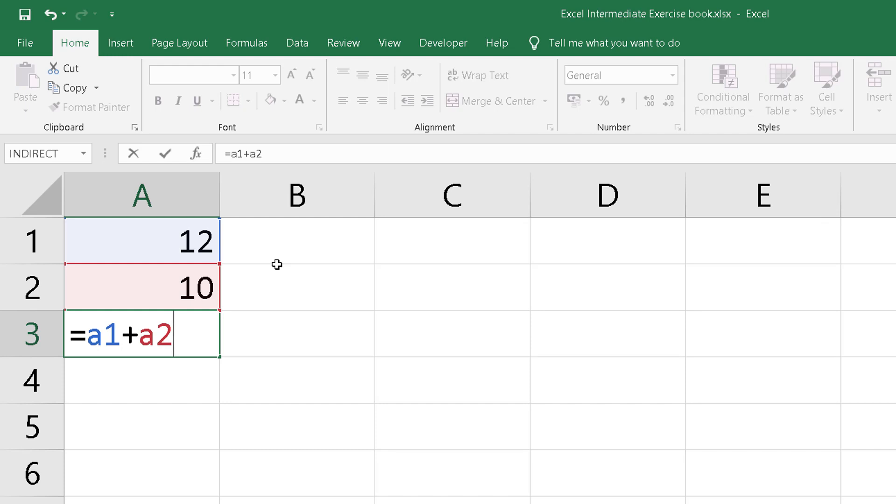
pyautogui.press('Return')
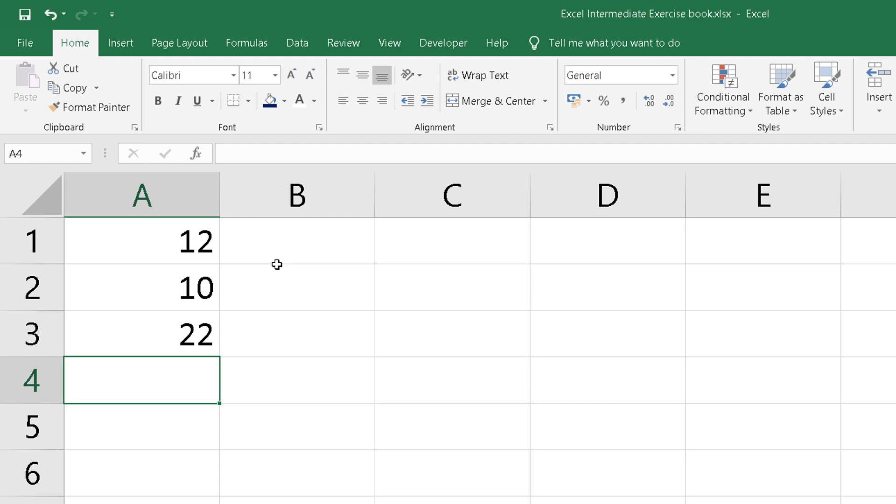
# Test the cell-reference formula with 13 in A1, and undo both the change and the formula in A3.
pyautogui.click(147, 248)
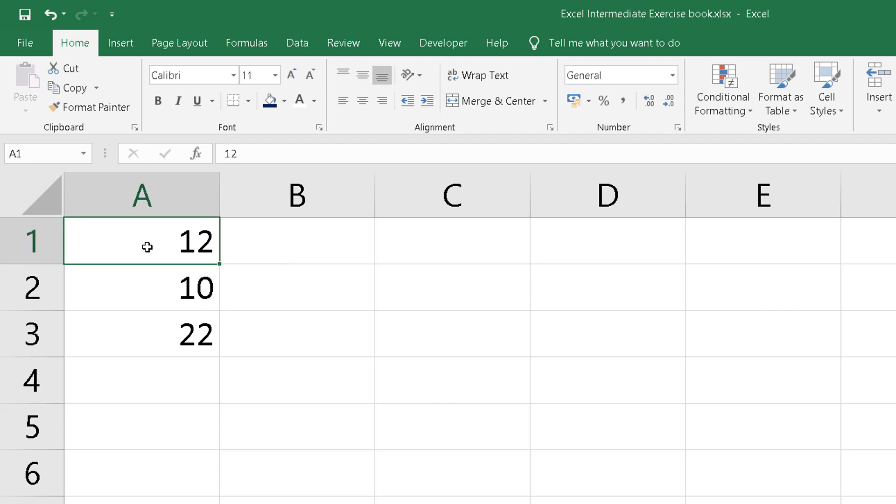
pyautogui.write('13')
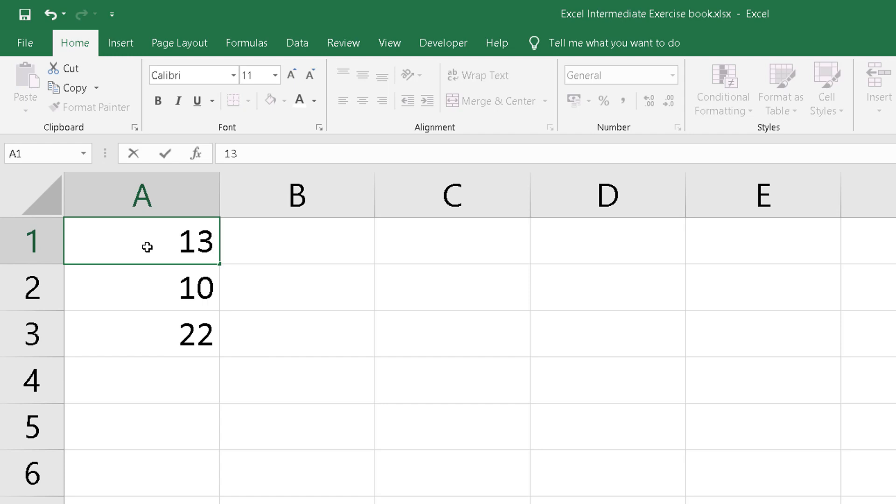
pyautogui.press('Return')
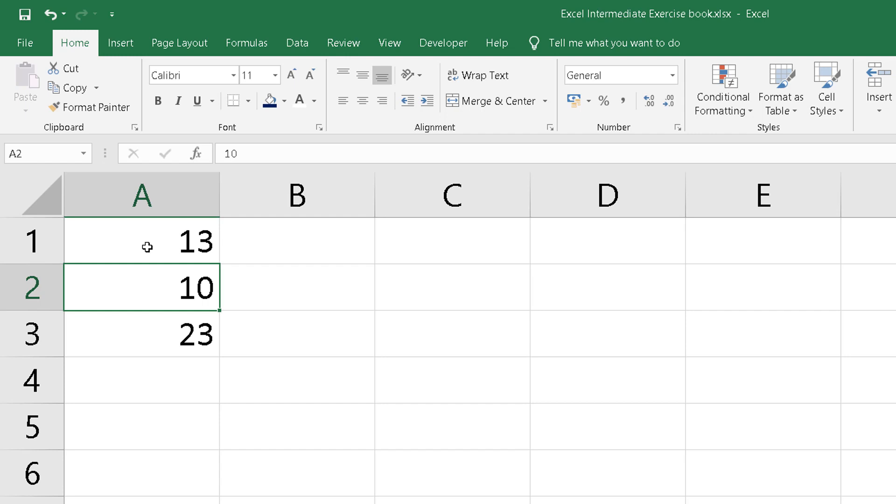
pyautogui.hotkey('ctrl', 'z')
pyautogui.hotkey('ctrl', 'z')
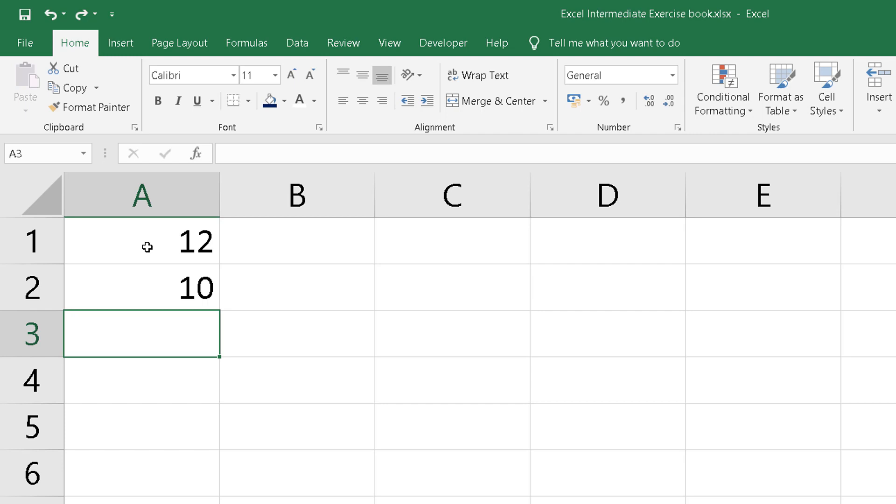
# Build the formula =A1+A2 in cell A3 by picking the referenced cells on the sheet.
pyautogui.write('=')
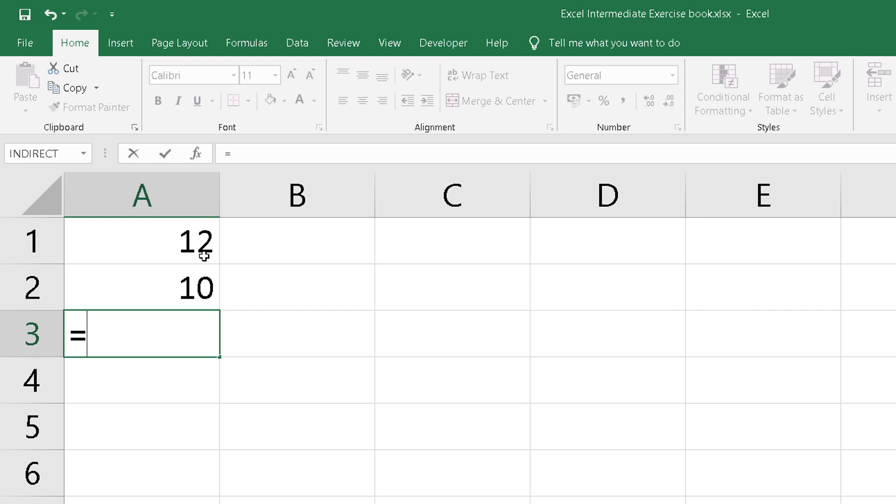
pyautogui.click(184, 241)
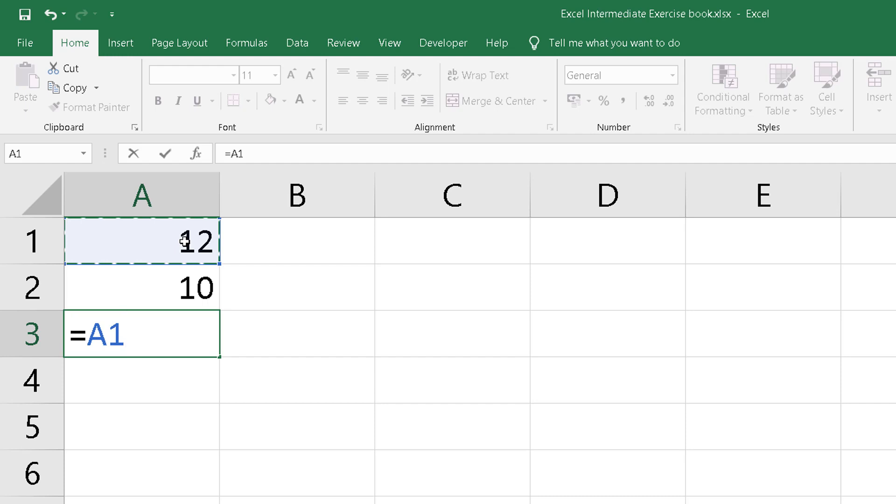
pyautogui.write('+')
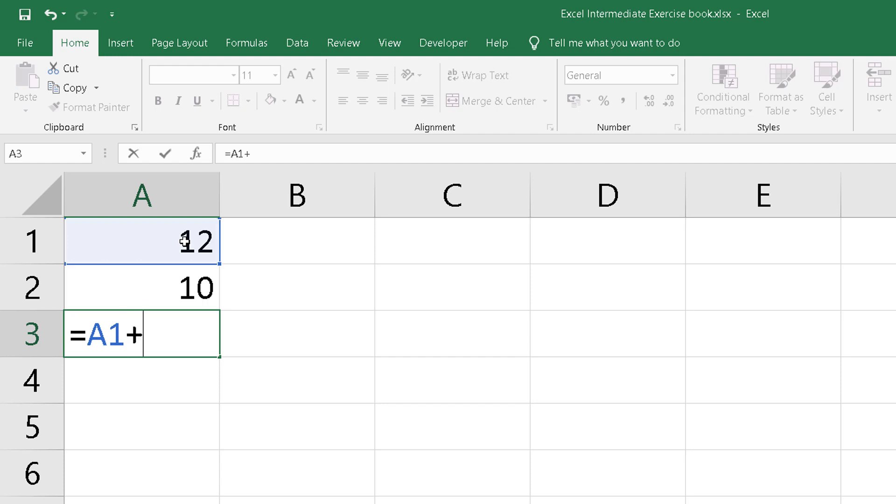
pyautogui.click(187, 293)
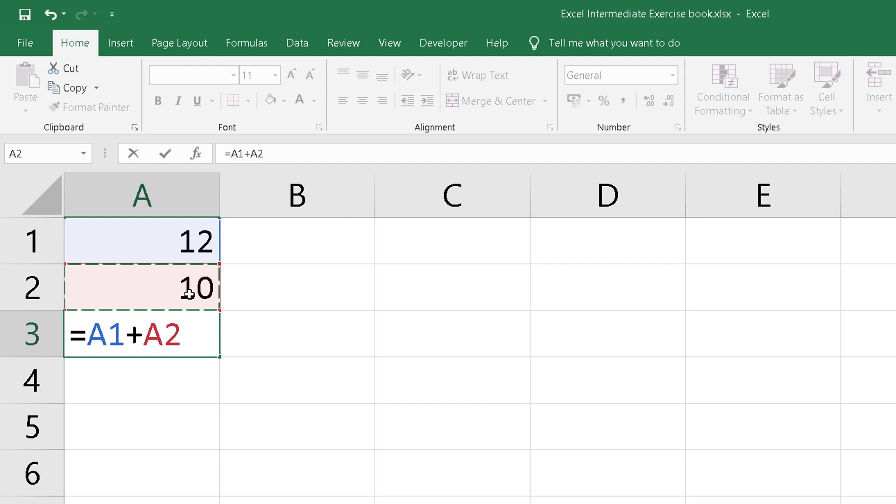
pyautogui.press('Return')
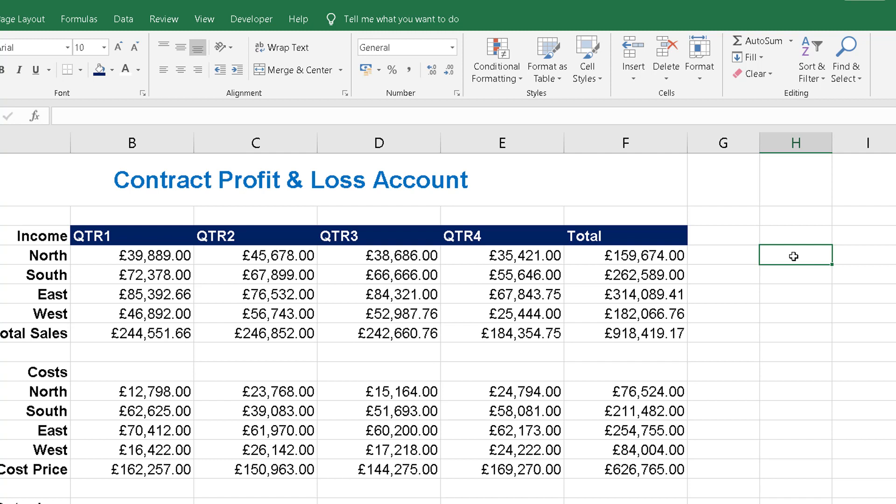
# In cell H4 beside the Contract Profit & Loss table, build =B4+C4-E4 from the North income cells for QTR1, QTR2 and QTR4.
pyautogui.write('=')
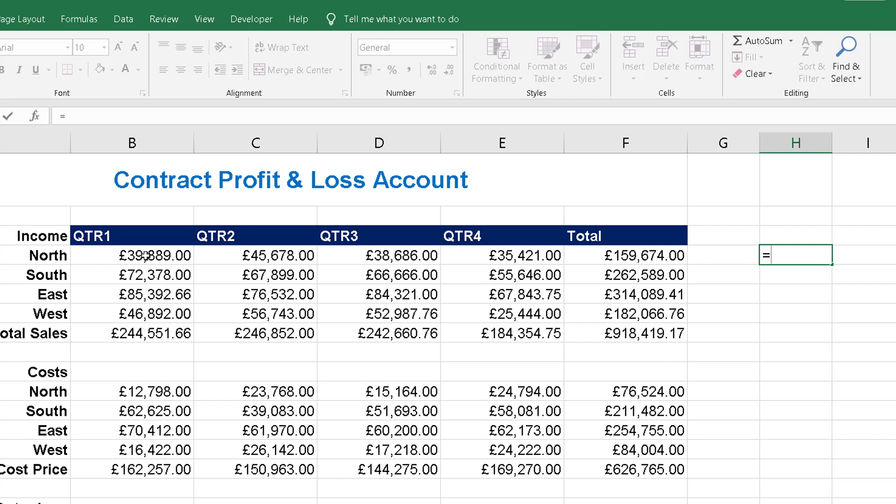
pyautogui.click(166, 260)
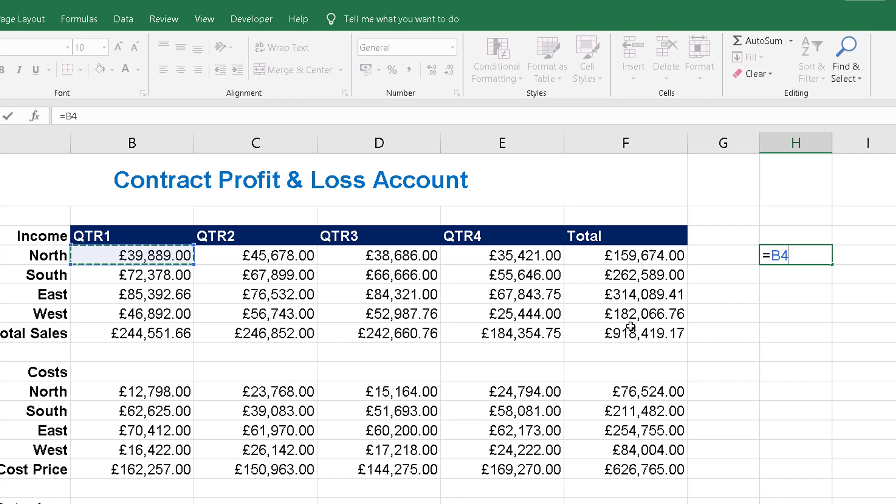
pyautogui.write('+')
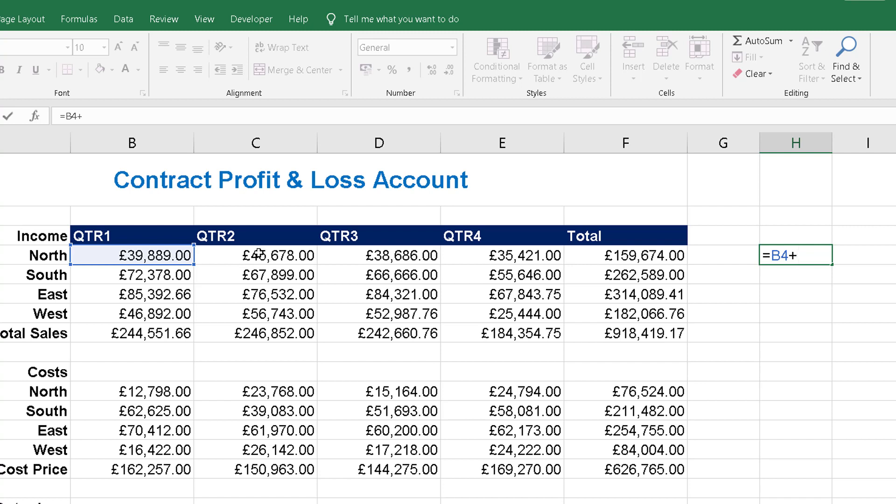
pyautogui.click(286, 258)
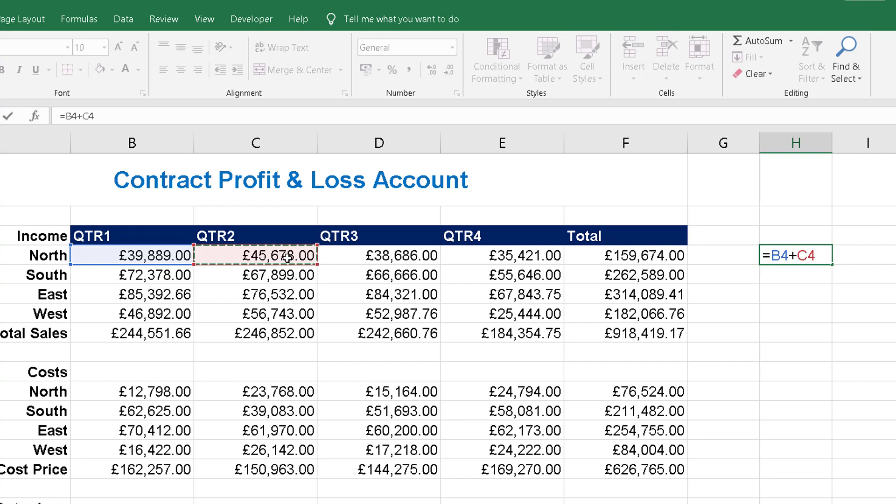
pyautogui.write('-')
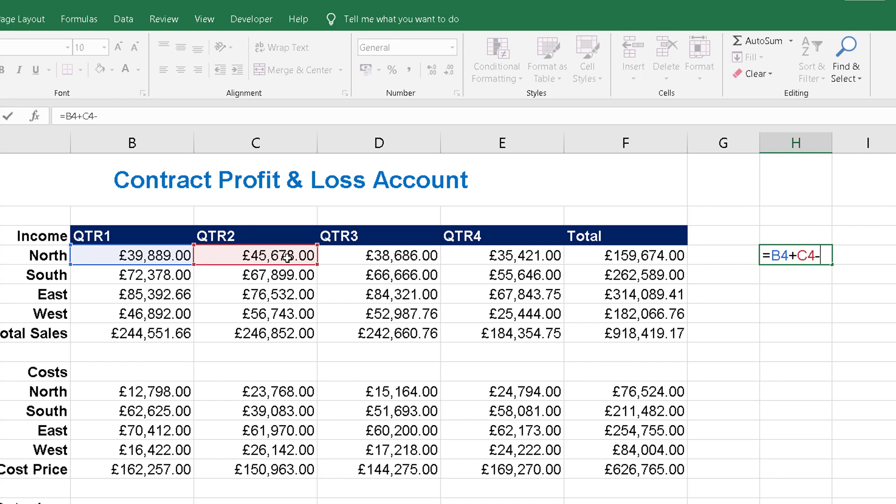
pyautogui.click(519, 259)
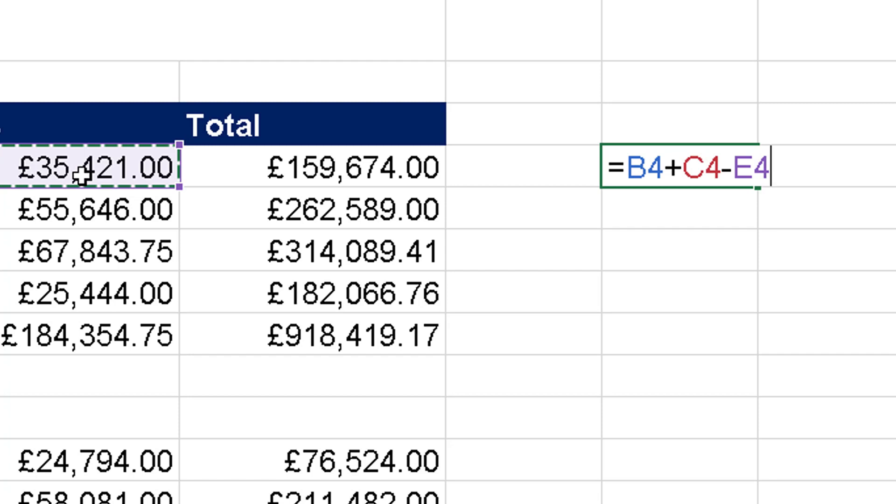
pyautogui.press('Return')
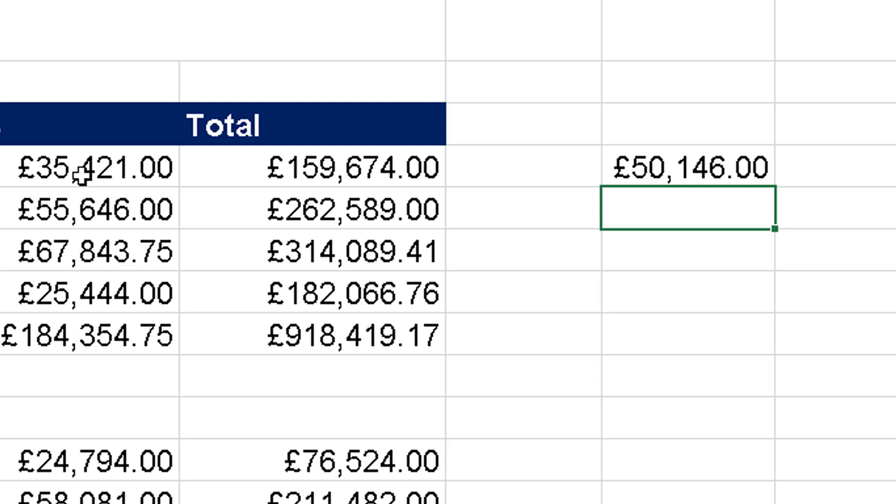
# Open the formula in cell H4 for in-cell editing to examine its colour-coded cell references.
pyautogui.click(709, 173)
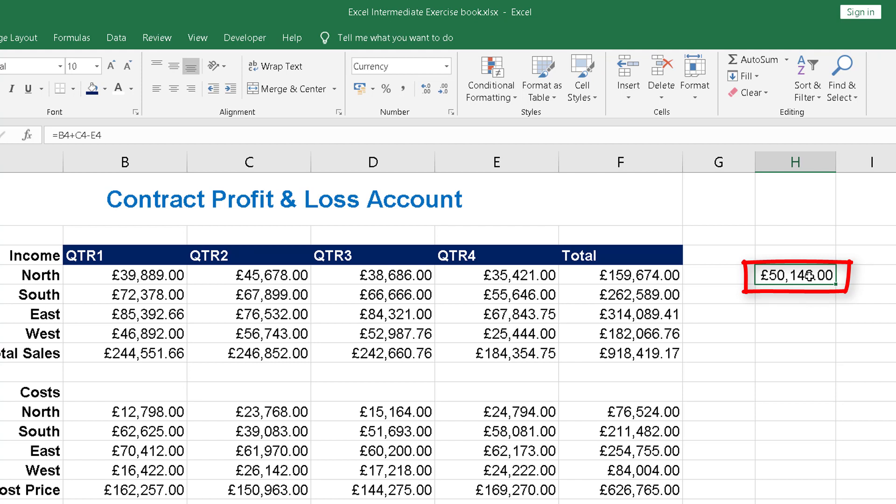
pyautogui.doubleClick(799, 275)
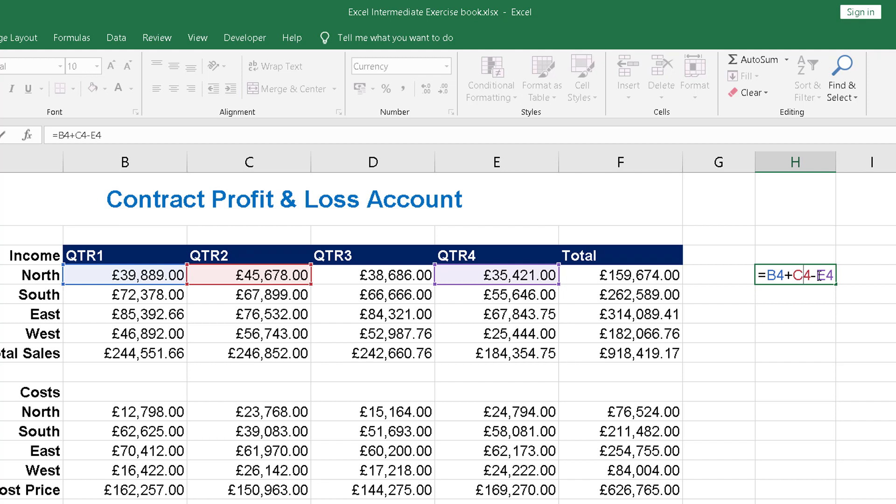
# Finish editing the formula in H4, and enter the heading BODMAS in cell B1 of a blank sheet.
pyautogui.press('Return')
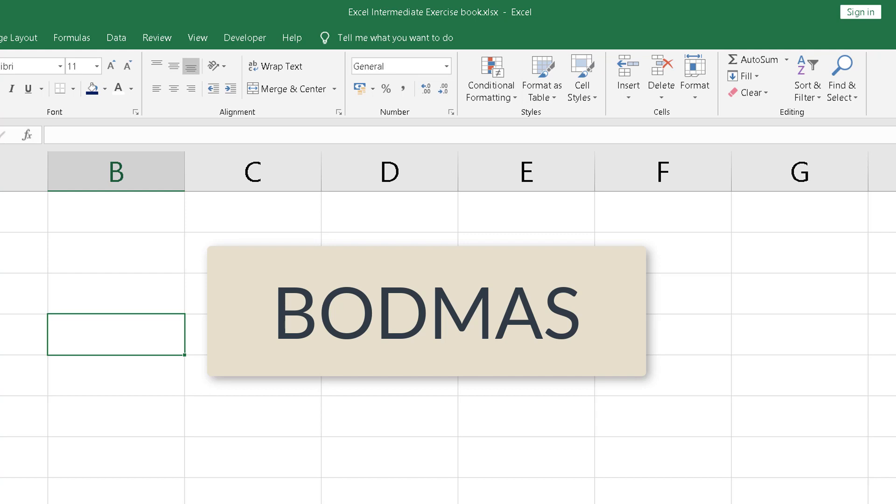
pyautogui.click(94, 222)
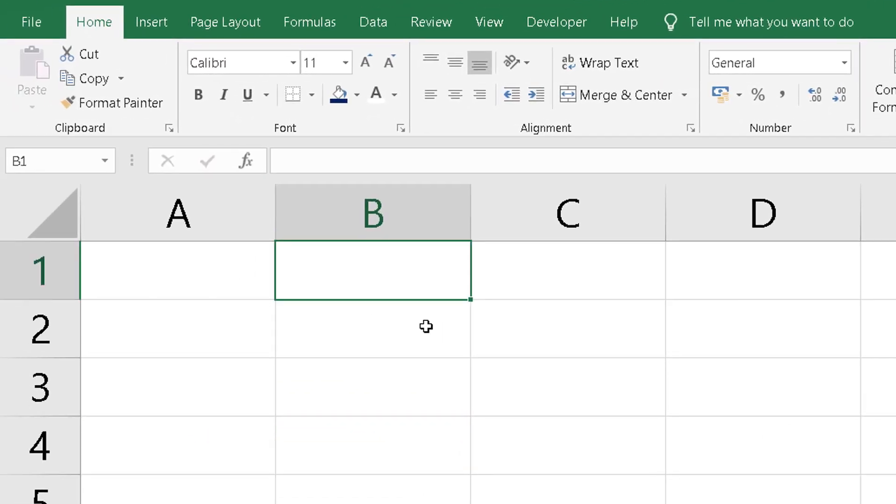
pyautogui.write('BODMAS')
pyautogui.press('Return')
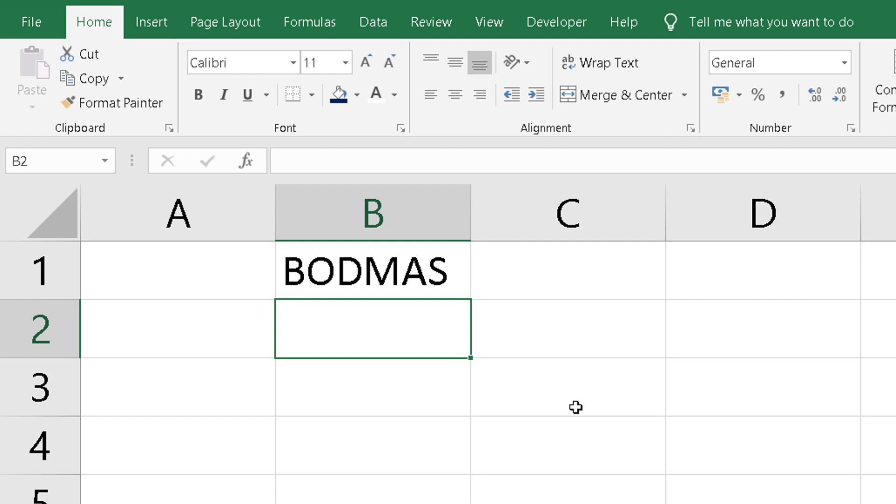
# List the operator symbols () / * + - in cell B2, beneath the BODMAS heading.
pyautogui.write('() ')
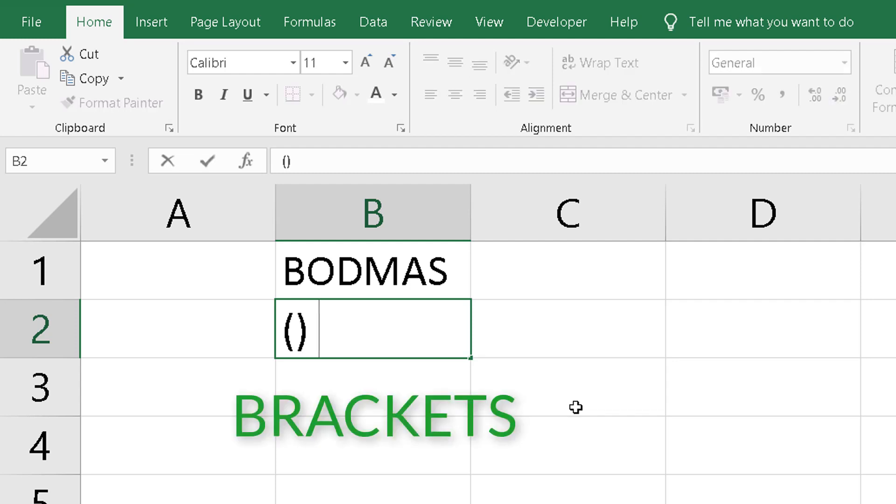
pyautogui.write('/ *')
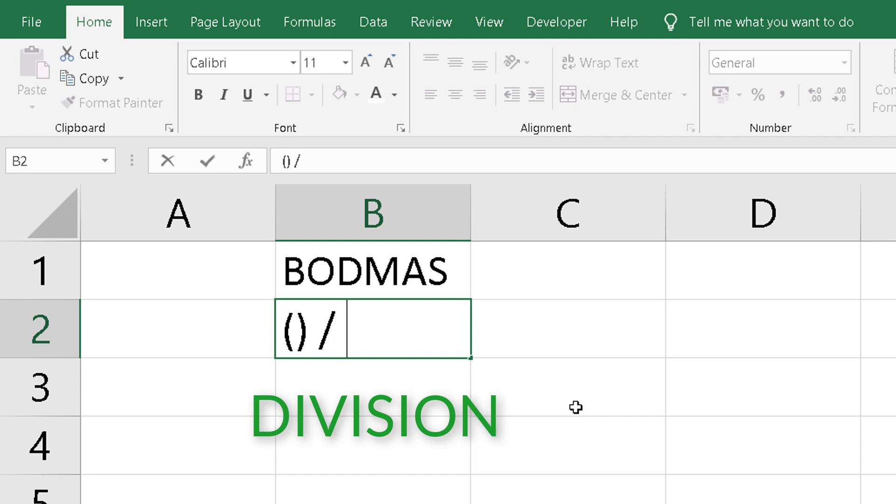
pyautogui.write(' +')
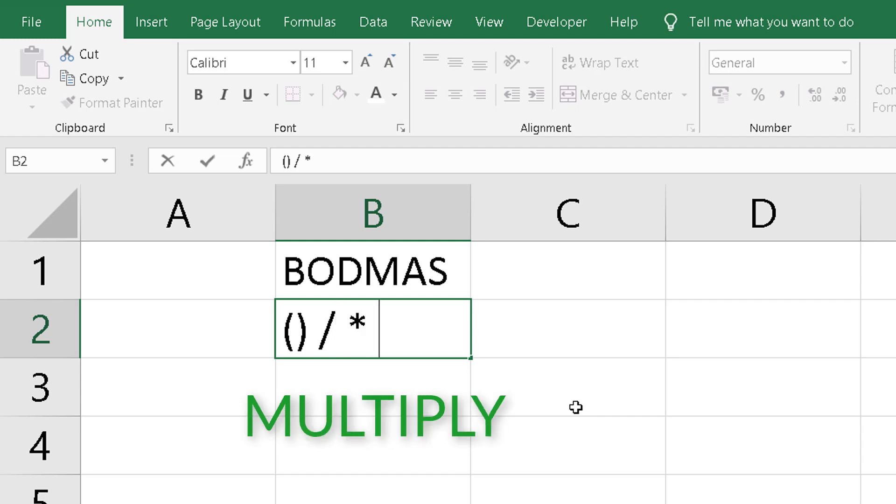
pyautogui.write(' -')
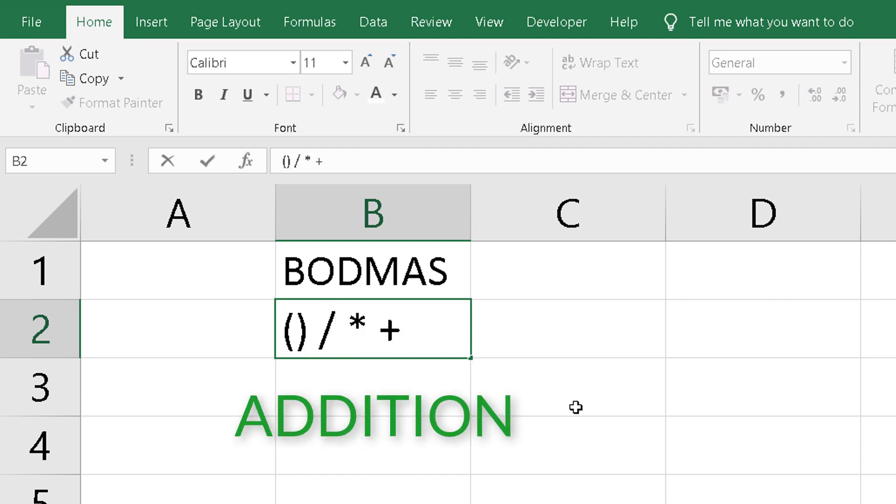
pyautogui.press('Return')
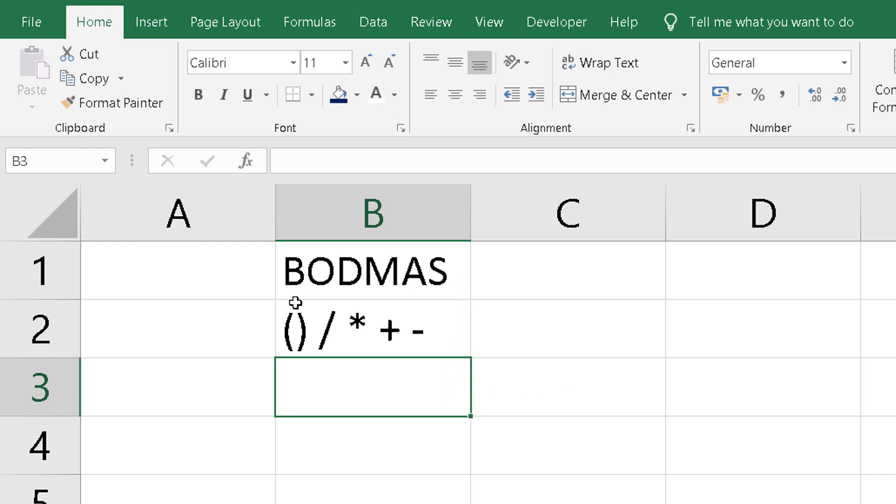
# Enter the formula =2+5*10 in cell D1.
pyautogui.click(763, 278)
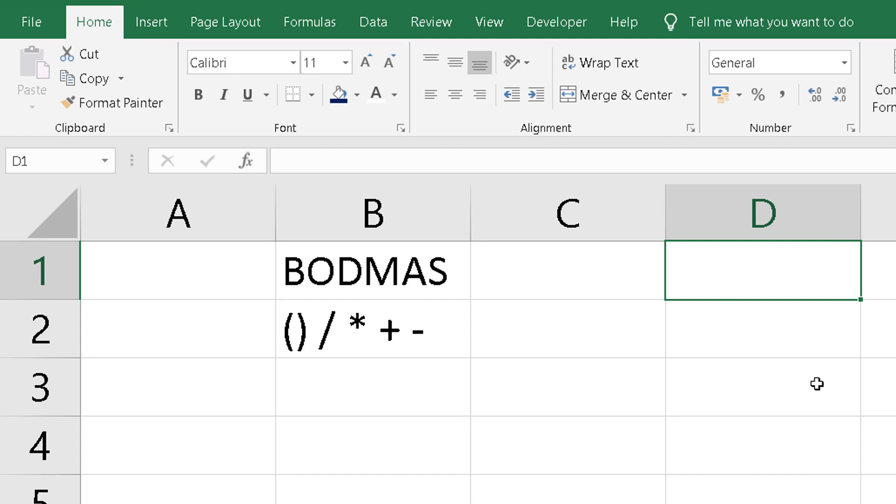
pyautogui.write('=2')
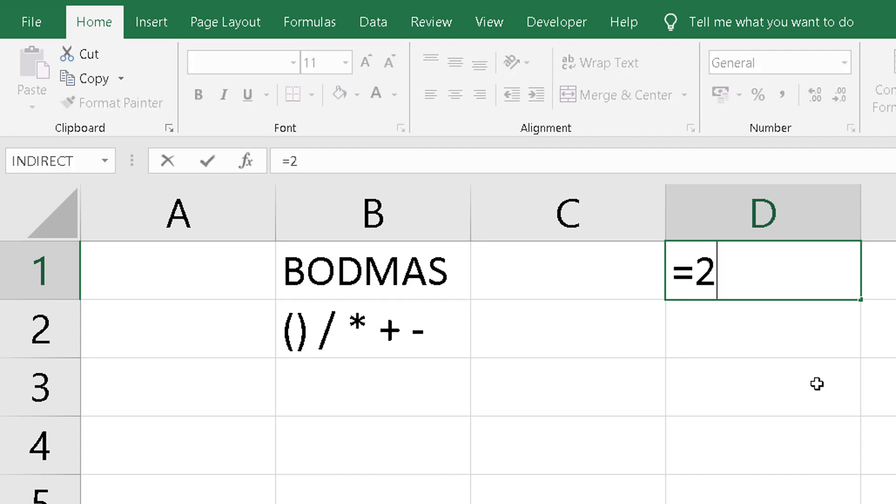
pyautogui.write('+')
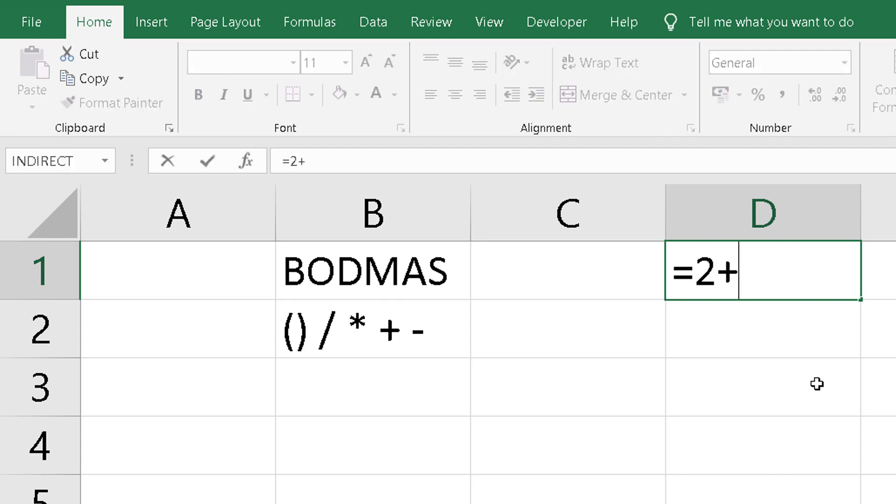
pyautogui.write('5')
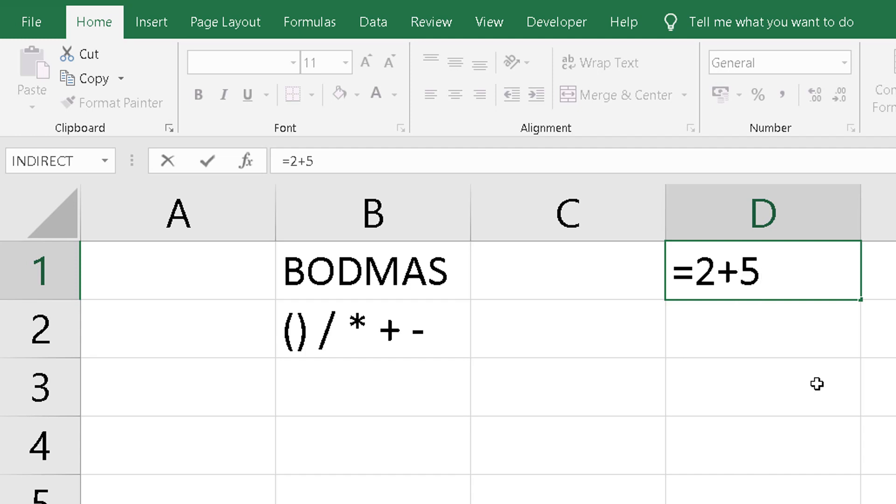
pyautogui.write('*1')
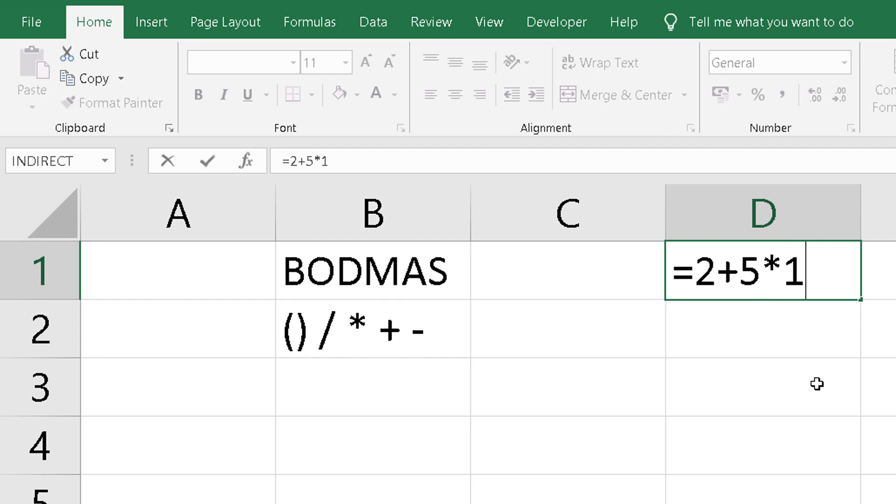
pyautogui.write('0')
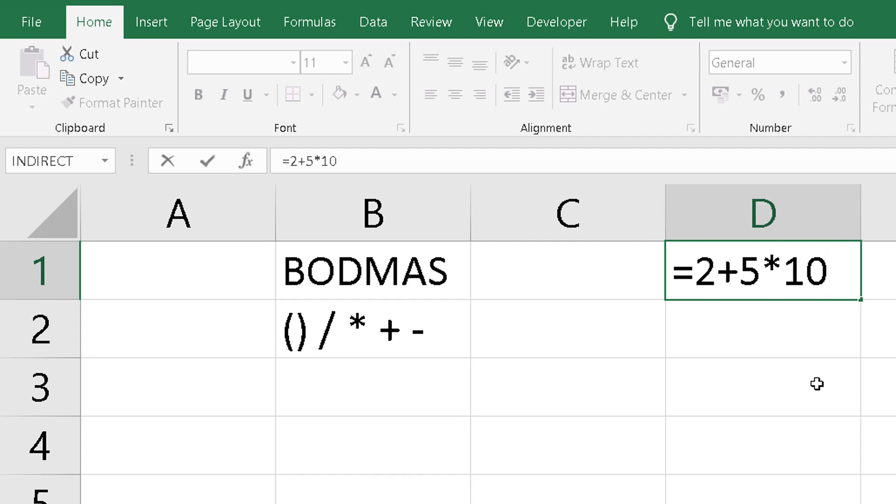
pyautogui.press('Return')
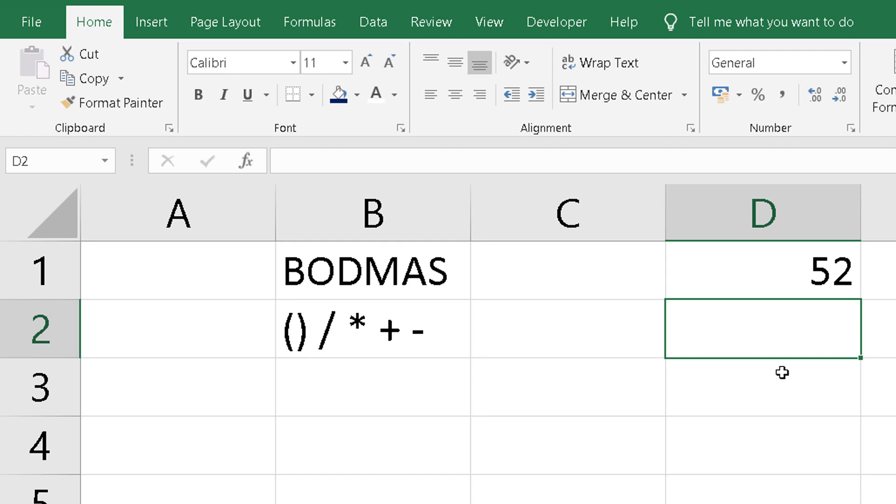
# Examine the multiplication and addition parts of the D1 formula, and add brackets around 2+5 to make it =(2+5)*10.
pyautogui.doubleClick(795, 267)
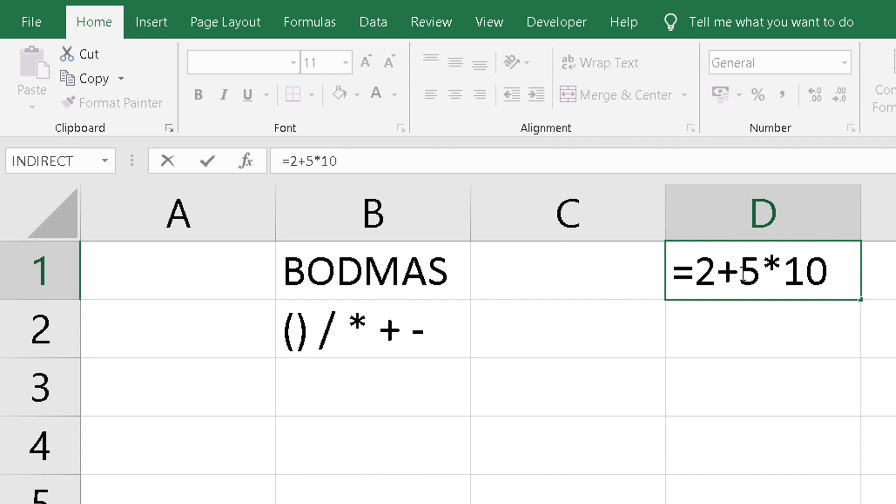
pyautogui.moveTo(741, 274); pyautogui.dragTo(829, 275)
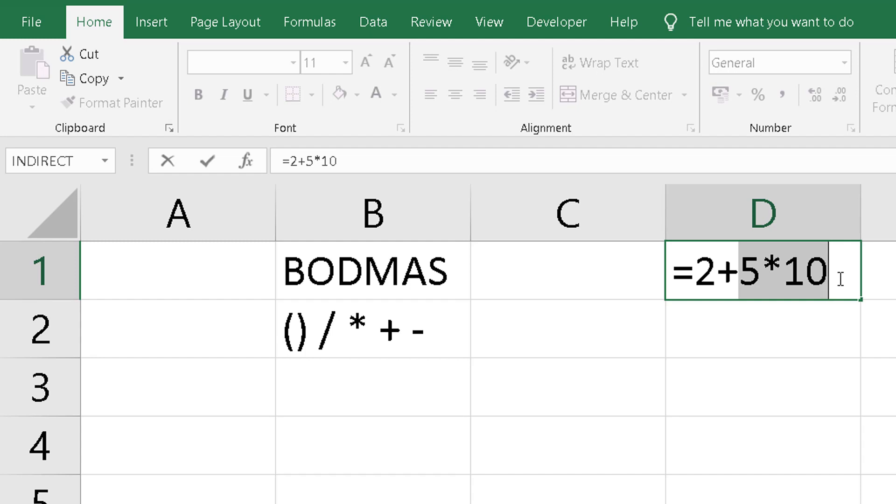
pyautogui.moveTo(695, 279); pyautogui.dragTo(738, 286)
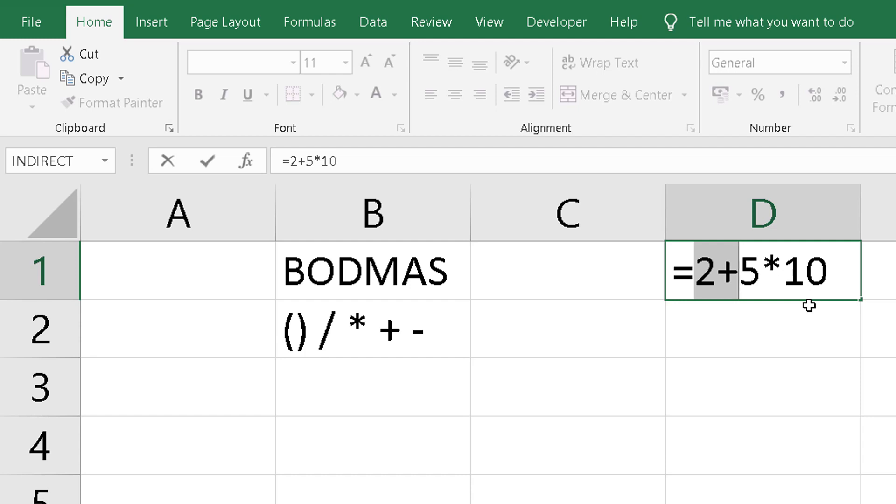
pyautogui.click(821, 252)
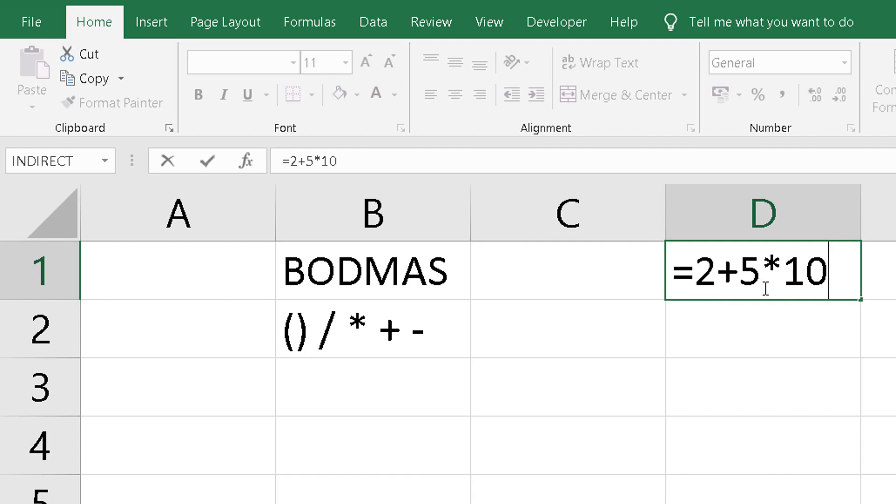
pyautogui.click(695, 273)
pyautogui.write('(')
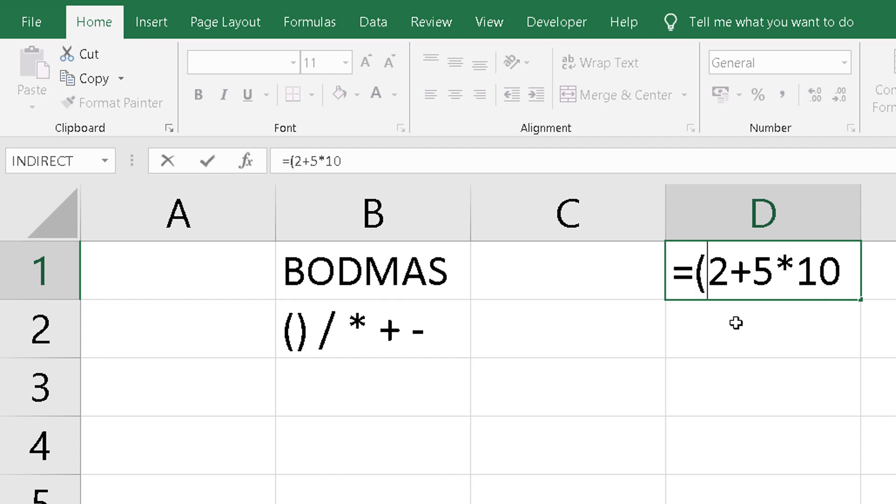
pyautogui.click(773, 274)
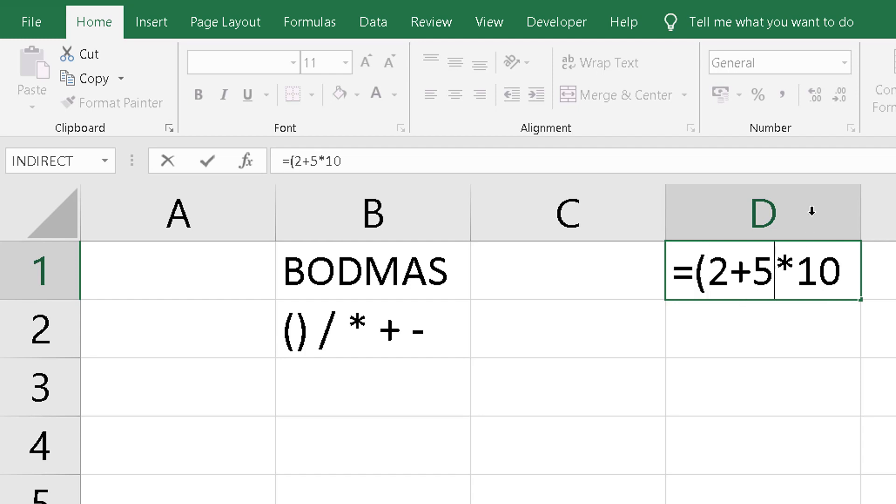
pyautogui.write(')')
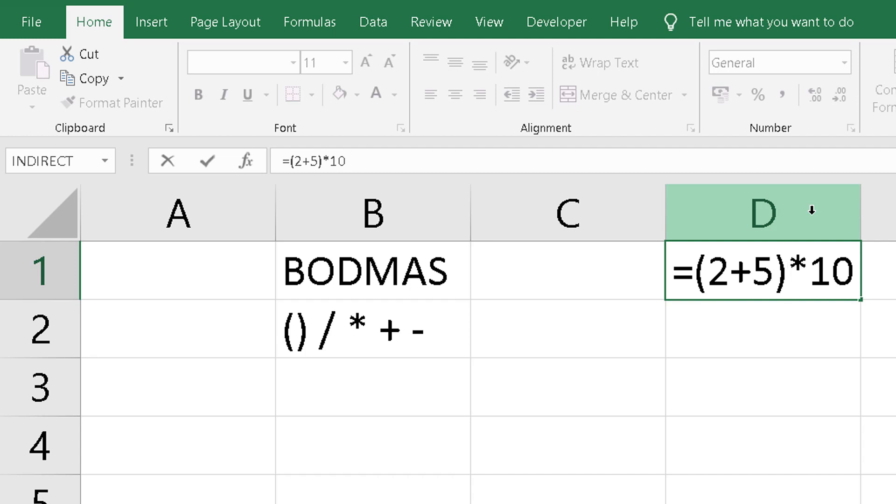